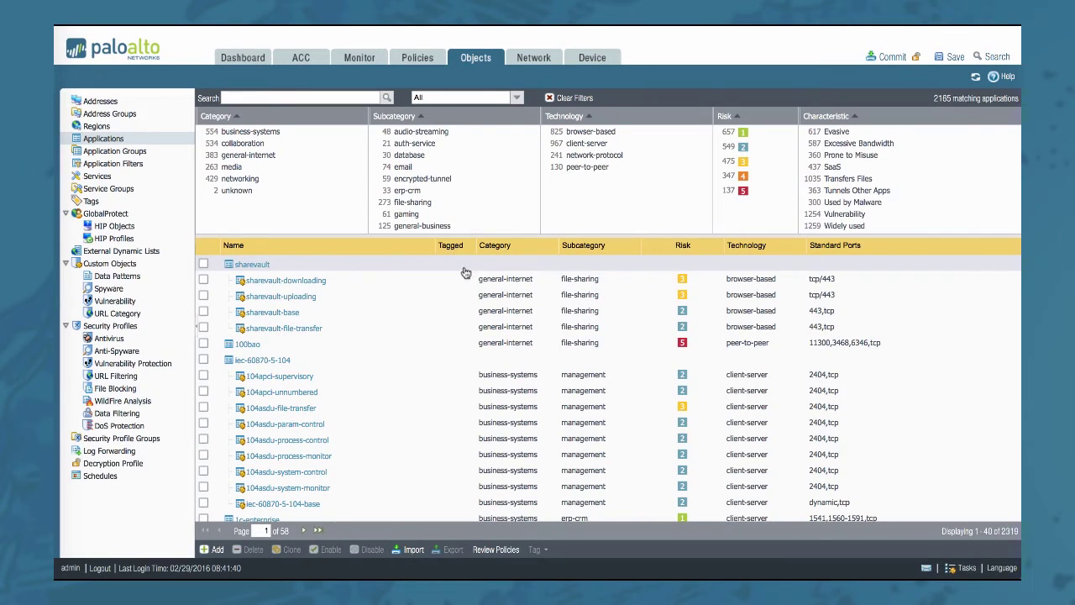
# Add the Sanctioned tag to the sharevault application from its details view.
pyautogui.click(256, 265)
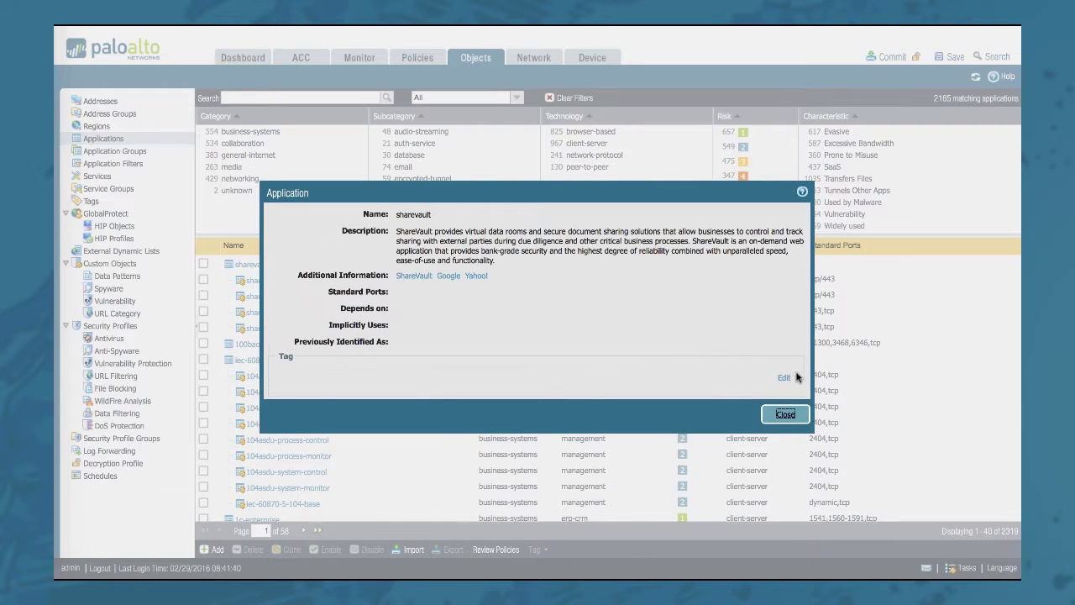
pyautogui.click(782, 377)
pyautogui.click(686, 295)
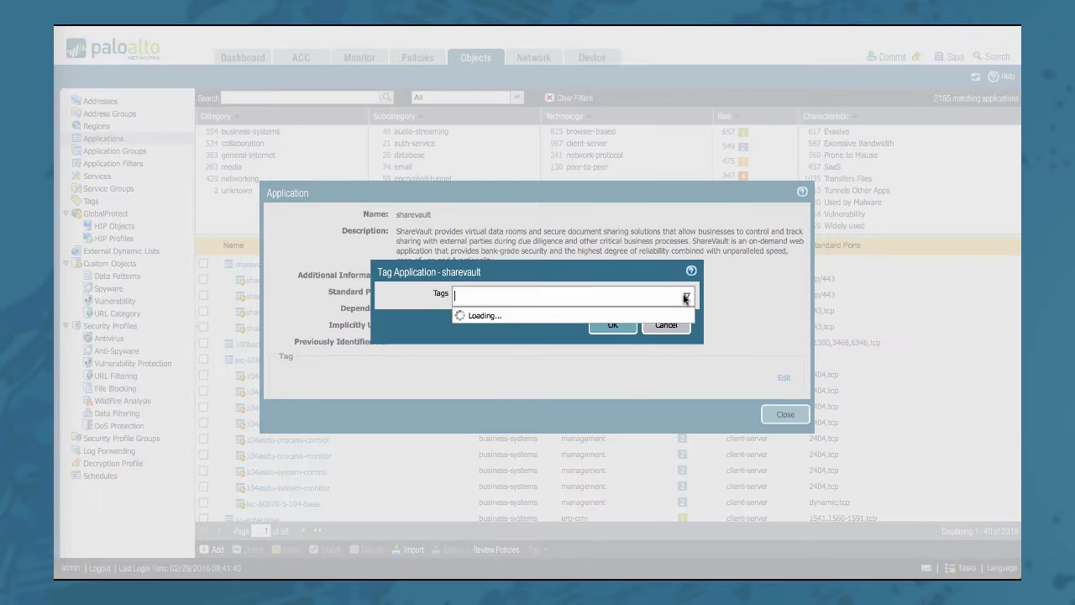
pyautogui.click(481, 383)
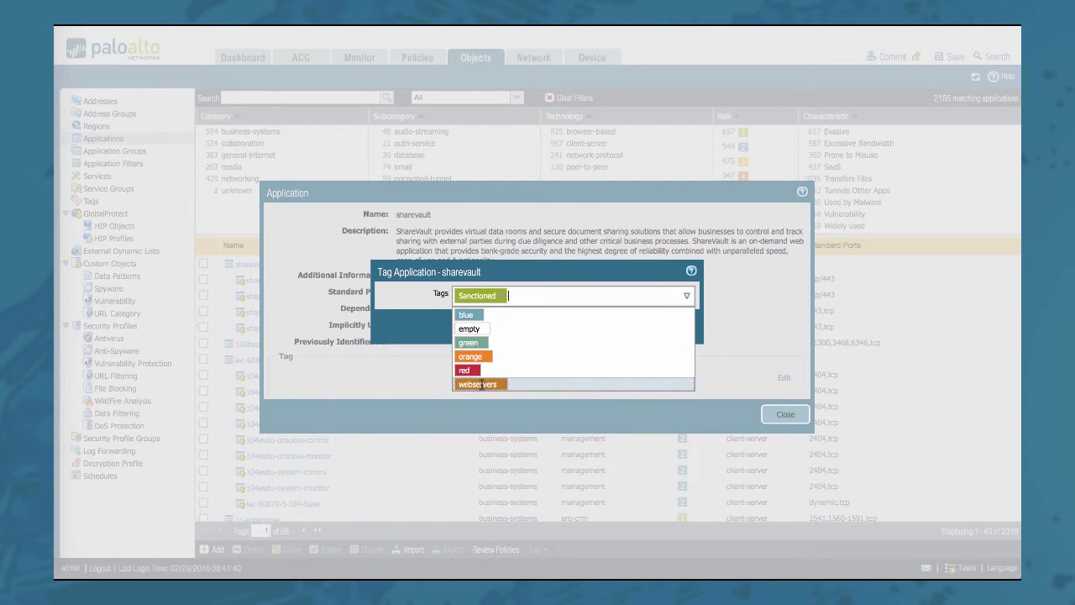
pyautogui.click(420, 330)
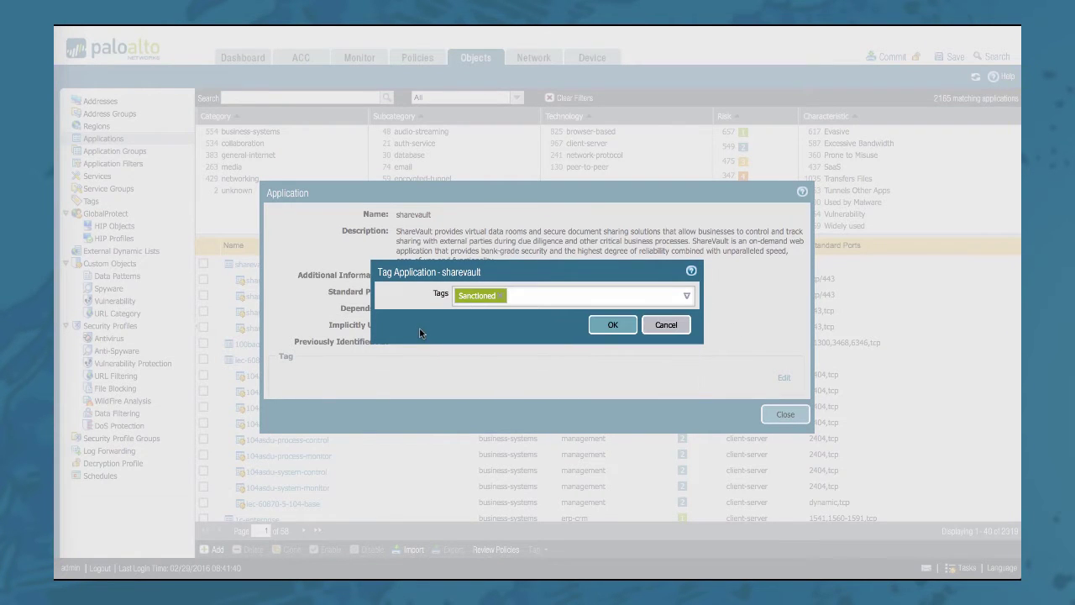
pyautogui.click(609, 326)
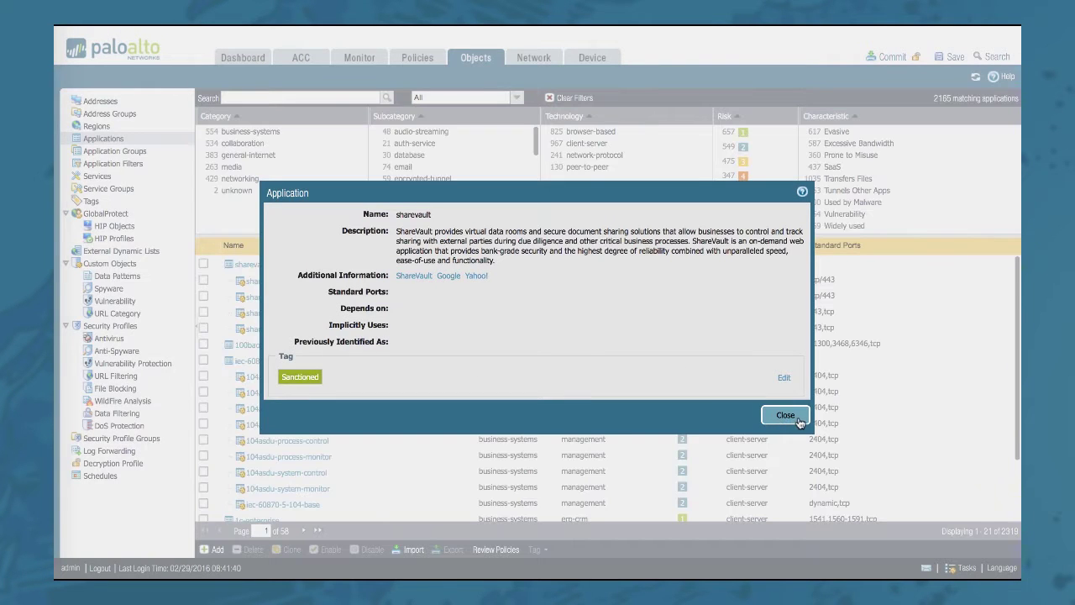
pyautogui.click(783, 417)
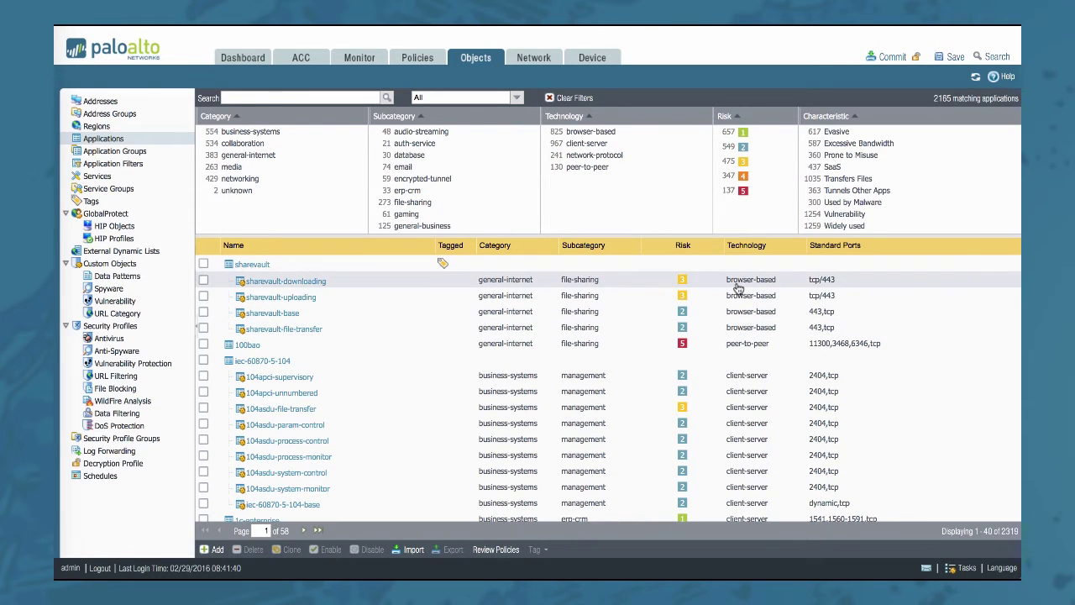
# Filter the catalog to SaaS applications and tag adobe-connect as Sanctioned.
pyautogui.click(834, 168)
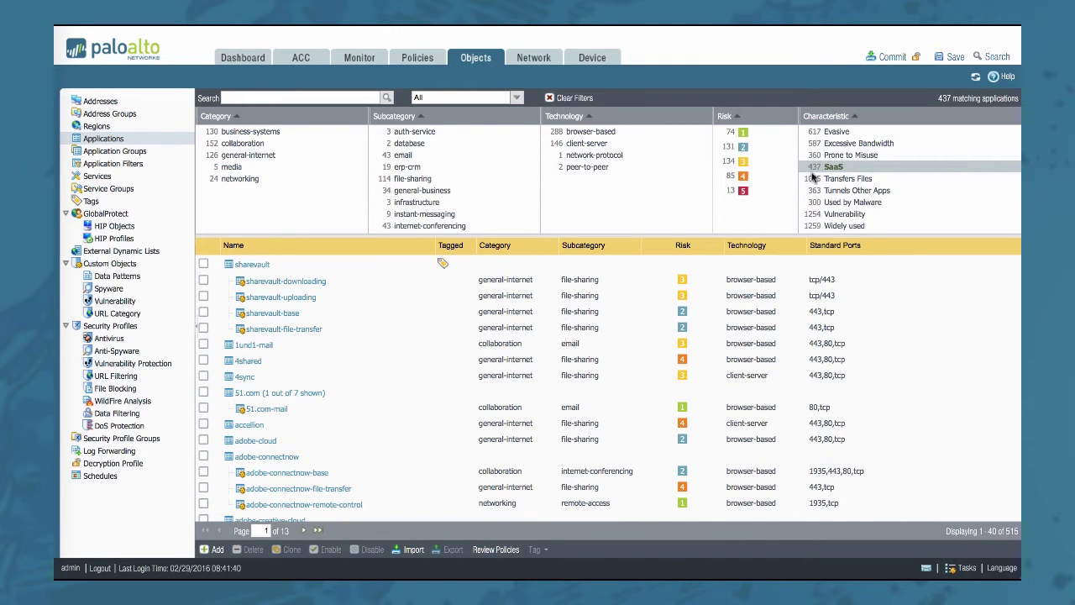
pyautogui.scroll(-2, 385, 442)
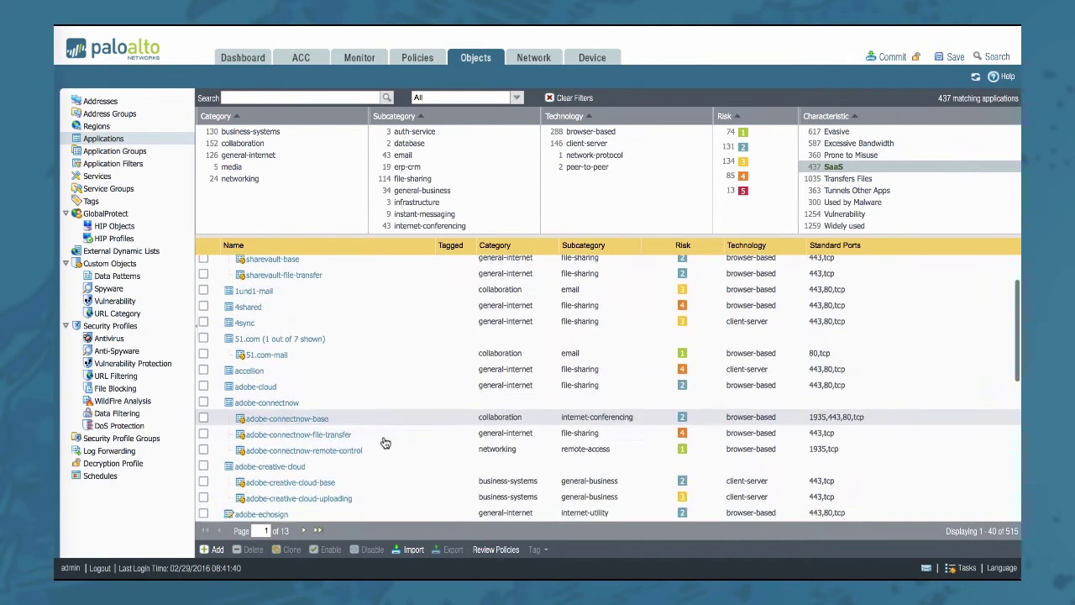
pyautogui.scroll(-5, 385, 443)
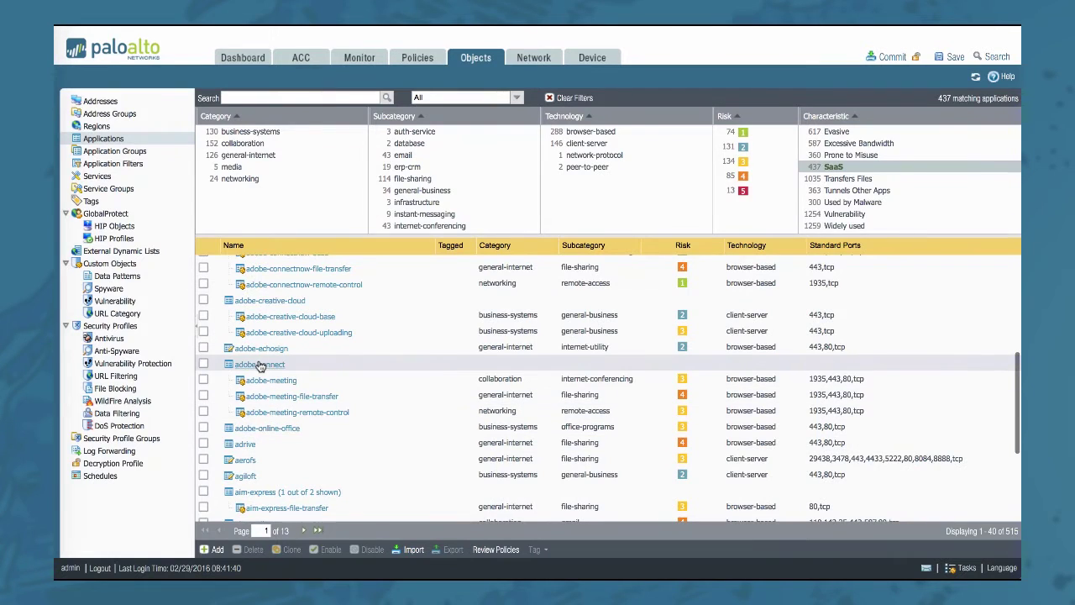
pyautogui.click(260, 365)
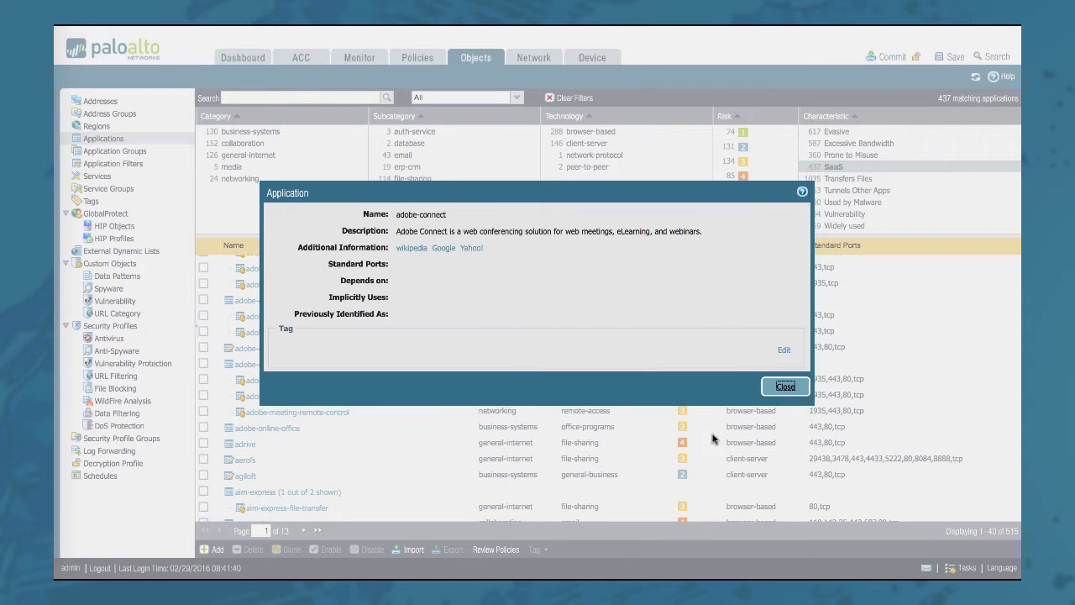
pyautogui.click(786, 351)
pyautogui.click(686, 296)
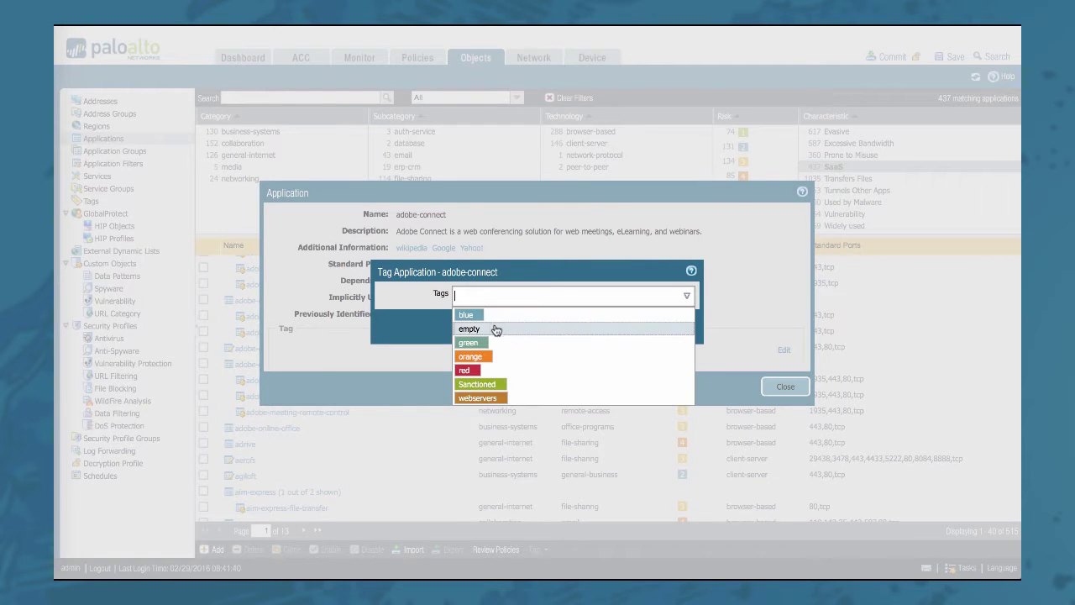
pyautogui.click(477, 384)
pyautogui.click(405, 324)
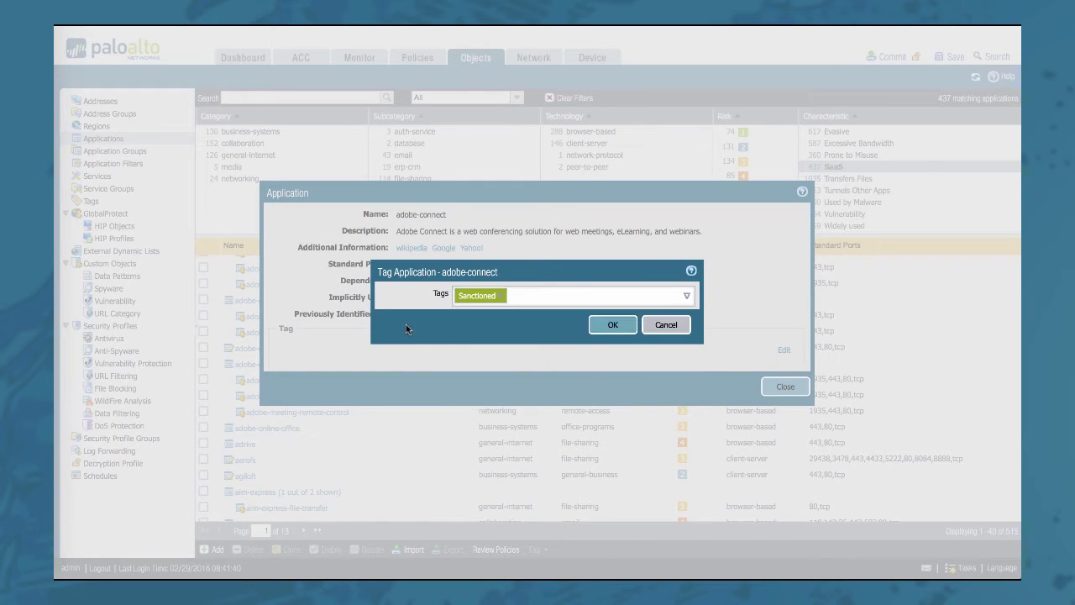
pyautogui.click(598, 327)
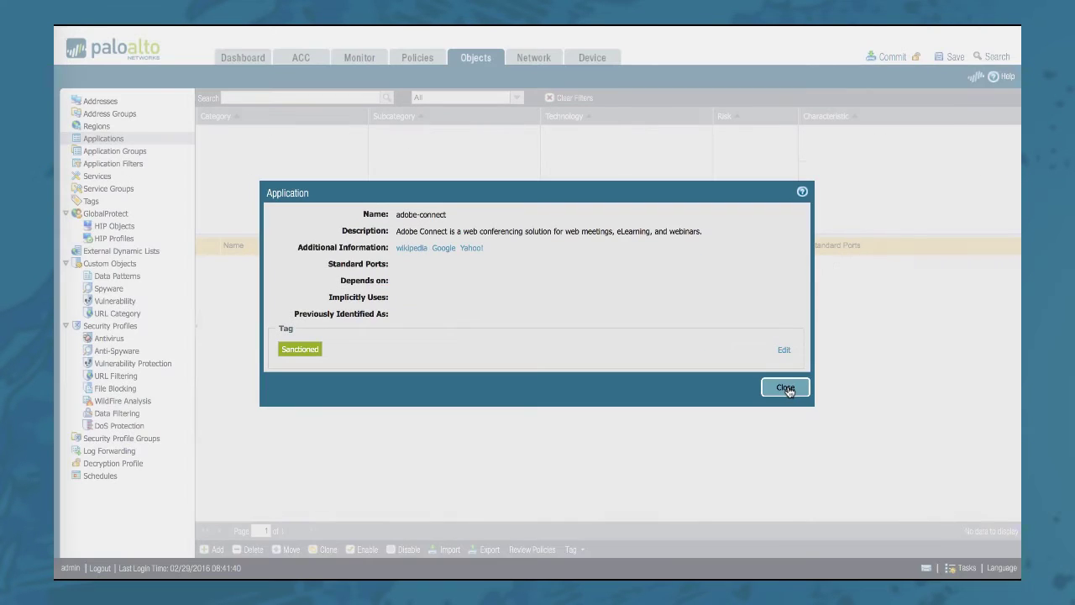
pyautogui.click(787, 389)
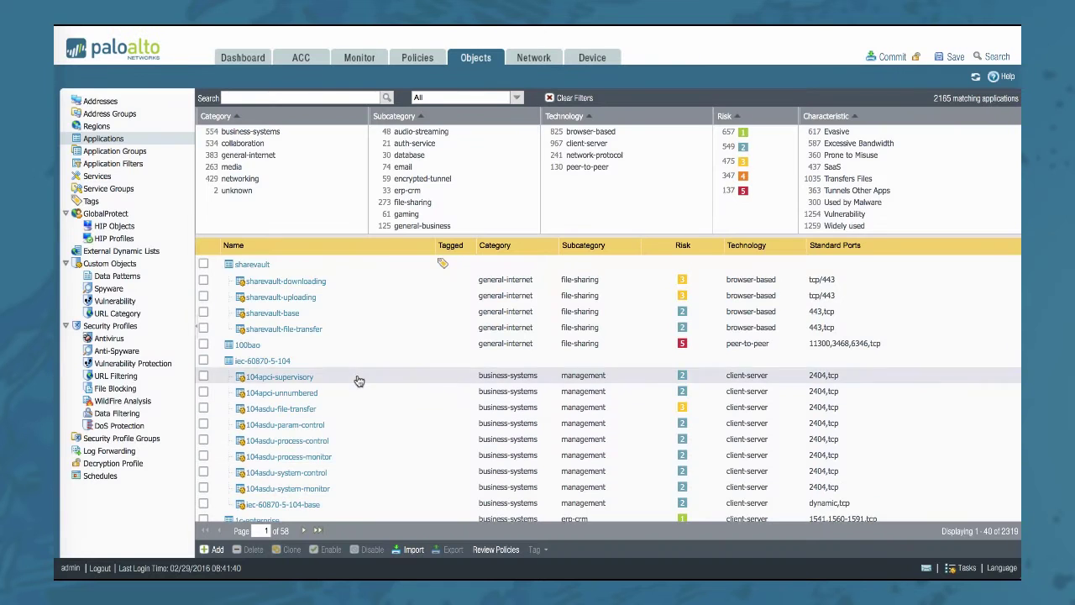
# Select airtime in the SaaS list and tag it Sanctioned using Tag Selected.
pyautogui.scroll(-8, 359, 380)
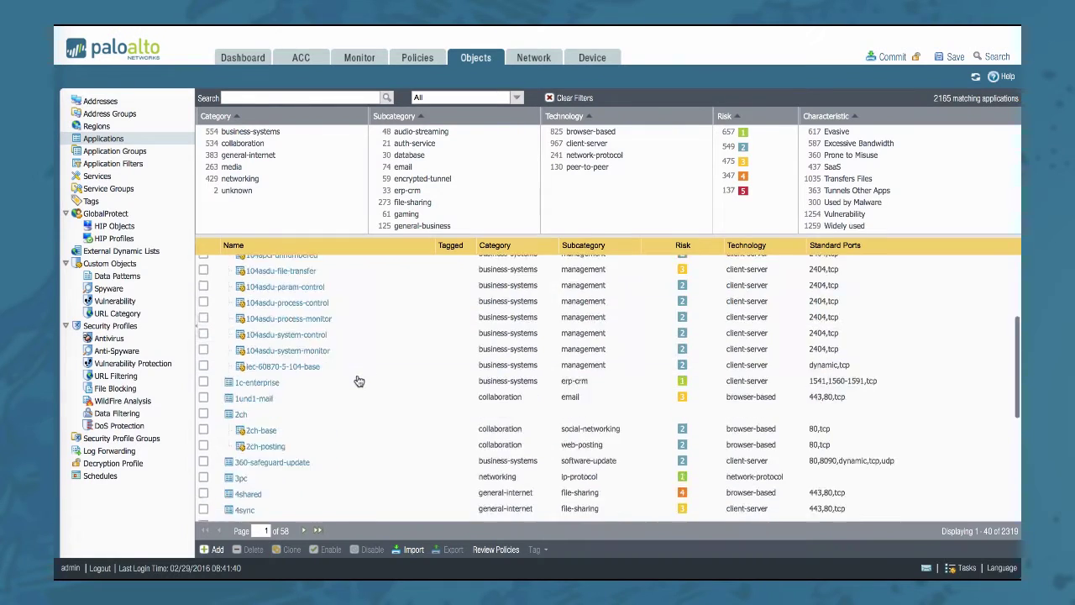
pyautogui.click(834, 167)
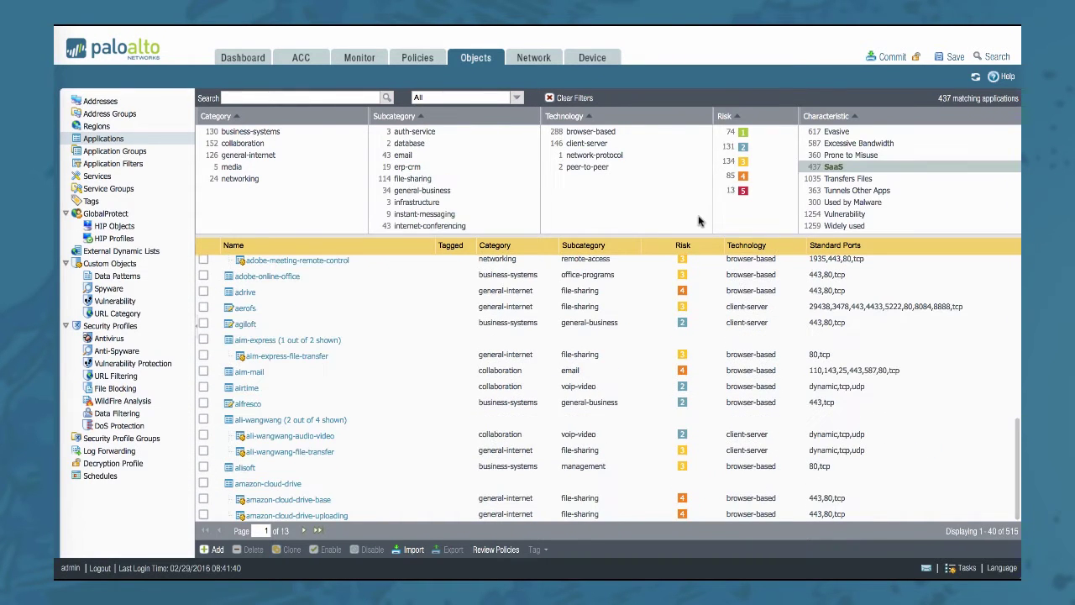
pyautogui.click(203, 387)
pyautogui.click(538, 554)
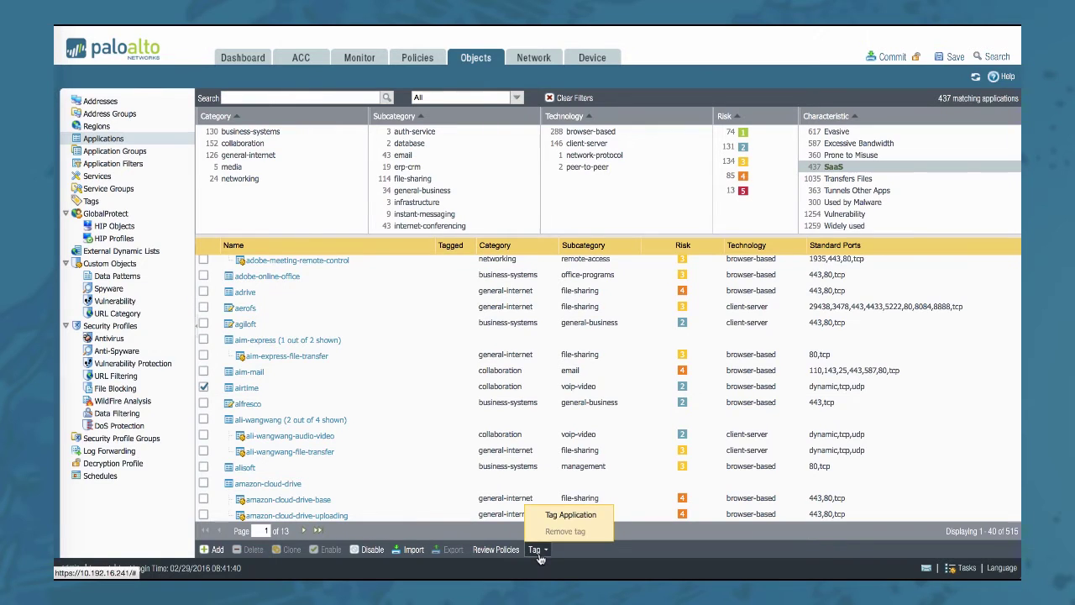
pyautogui.click(580, 516)
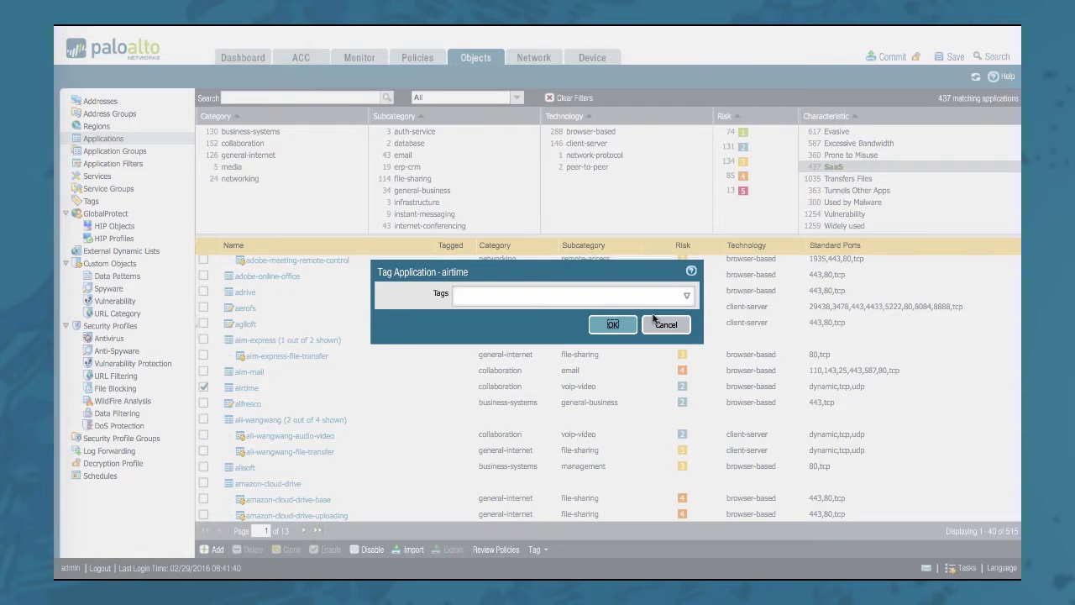
pyautogui.click(685, 296)
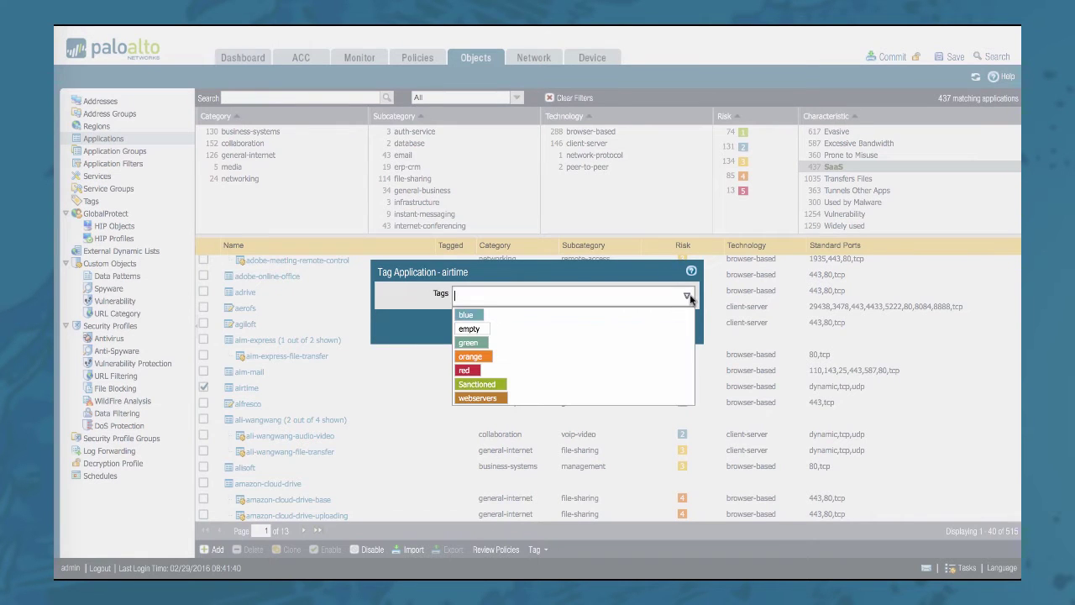
pyautogui.click(492, 386)
pyautogui.click(422, 343)
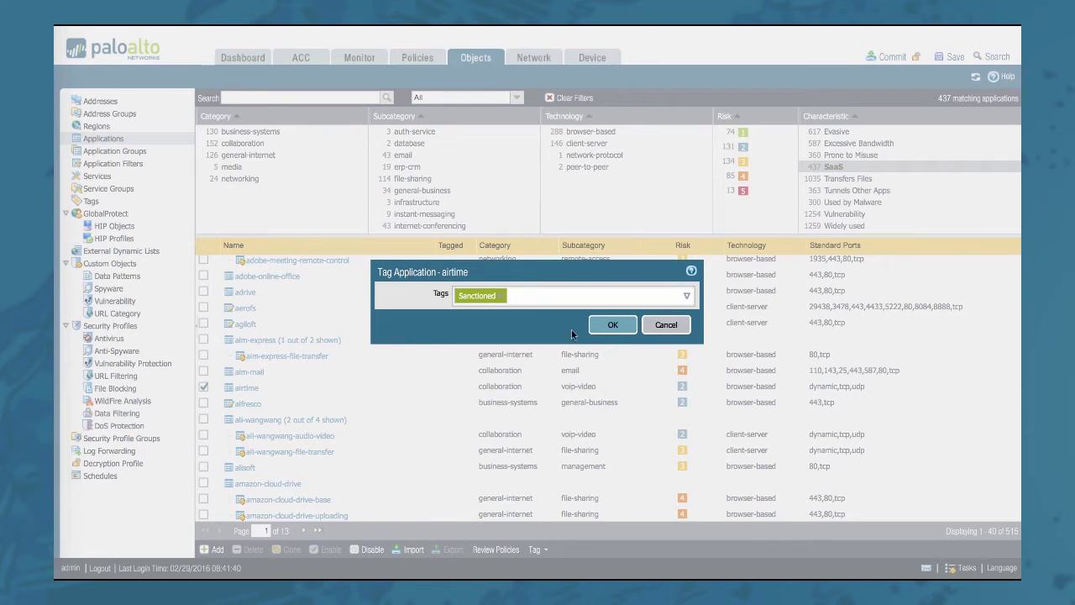
pyautogui.click(613, 327)
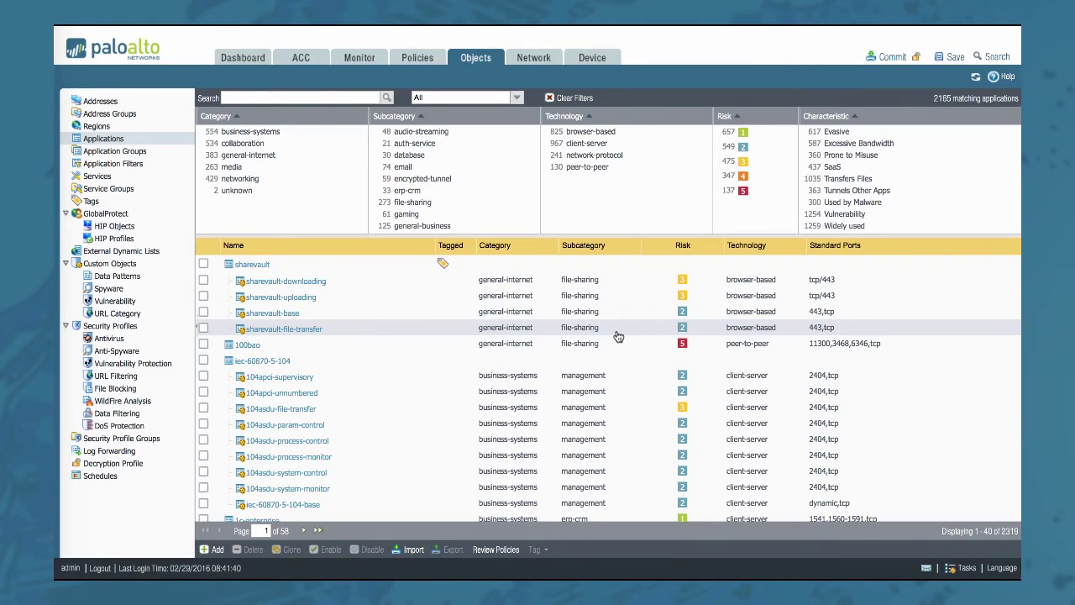
pyautogui.click(513, 98)
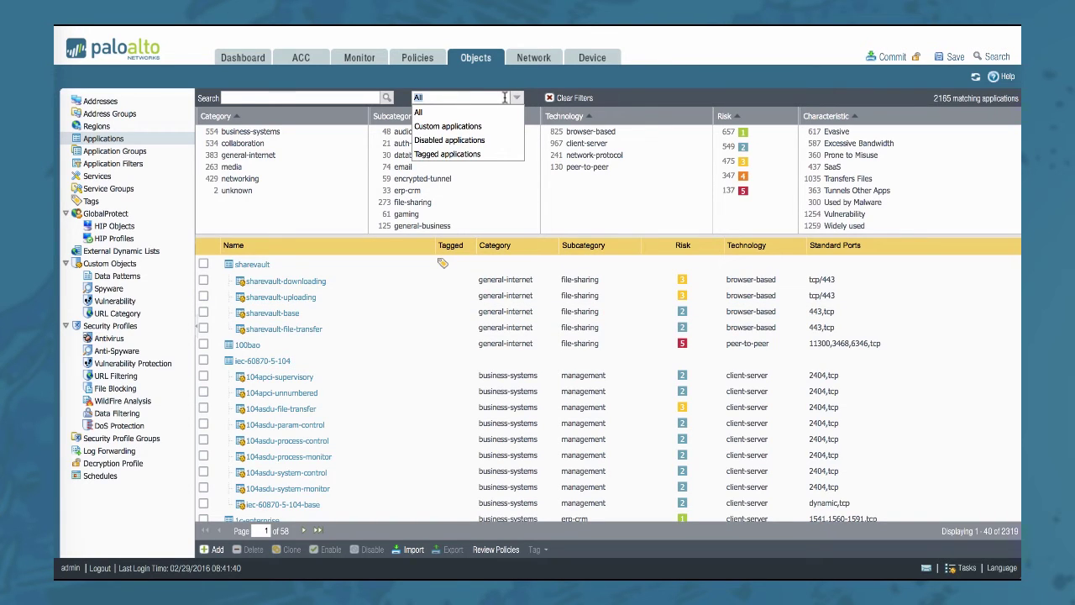
# Show only tagged applications, confirming sharevault, adobe-connect and airtime are listed.
pyautogui.click(462, 154)
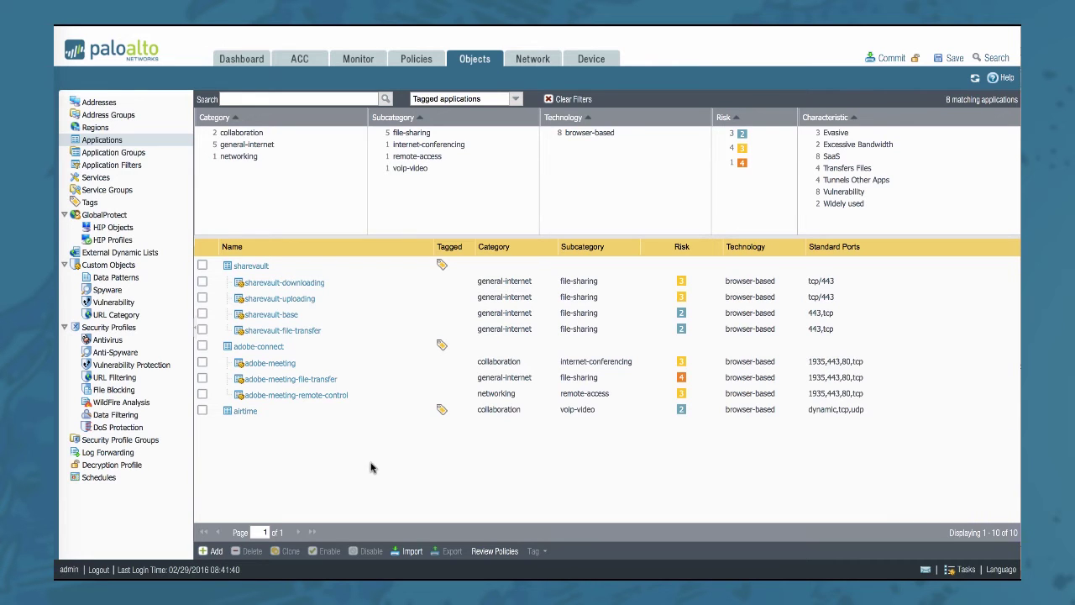
pyautogui.click(108, 167)
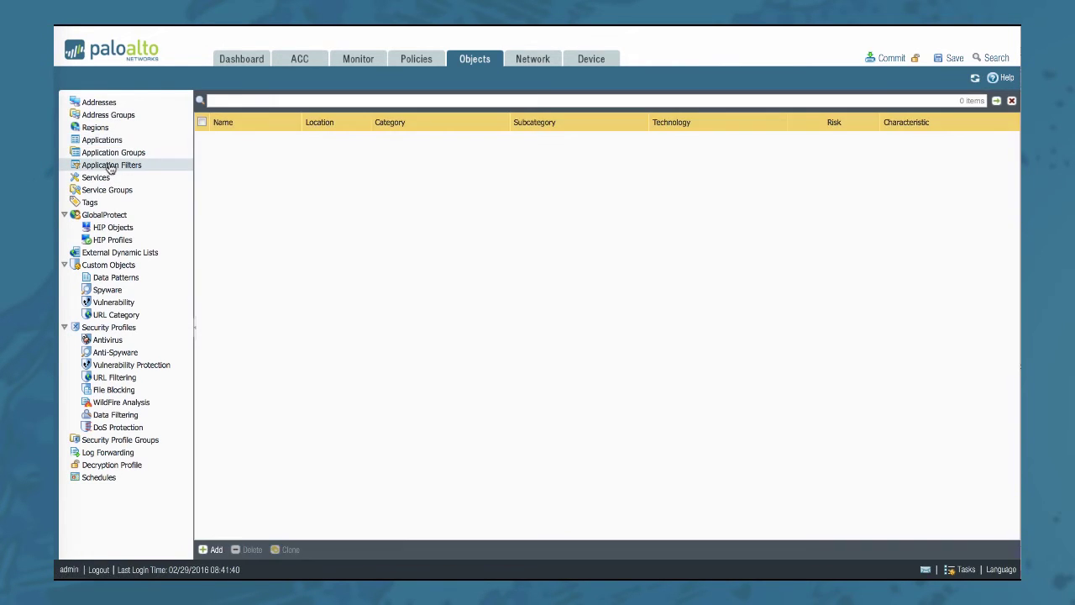
# Add an application filter named SaaS that matches the SaaS characteristic.
pyautogui.click(215, 550)
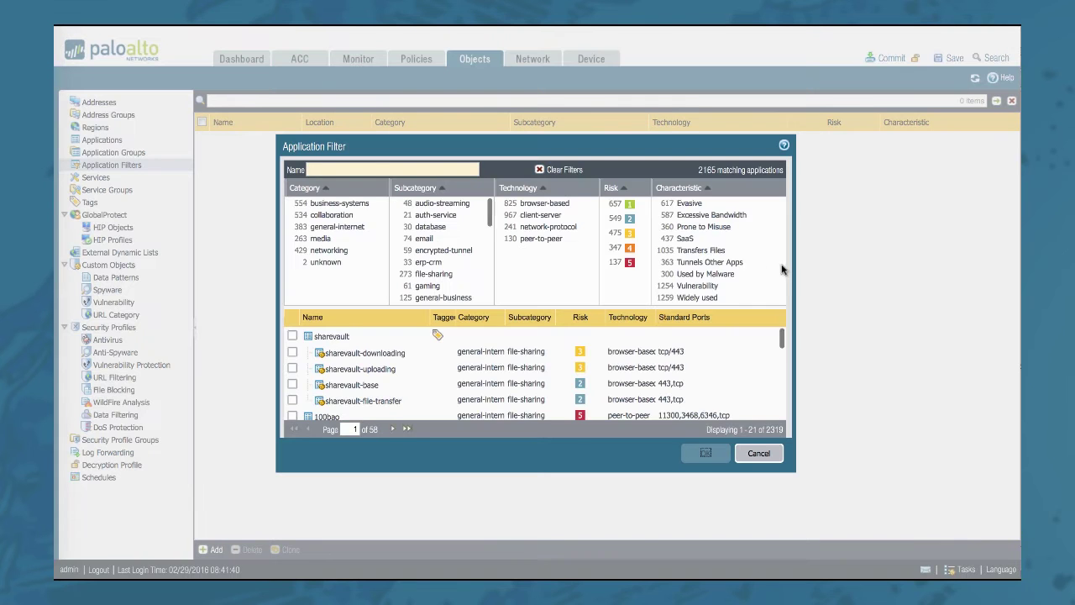
pyautogui.click(686, 238)
pyautogui.click(424, 170)
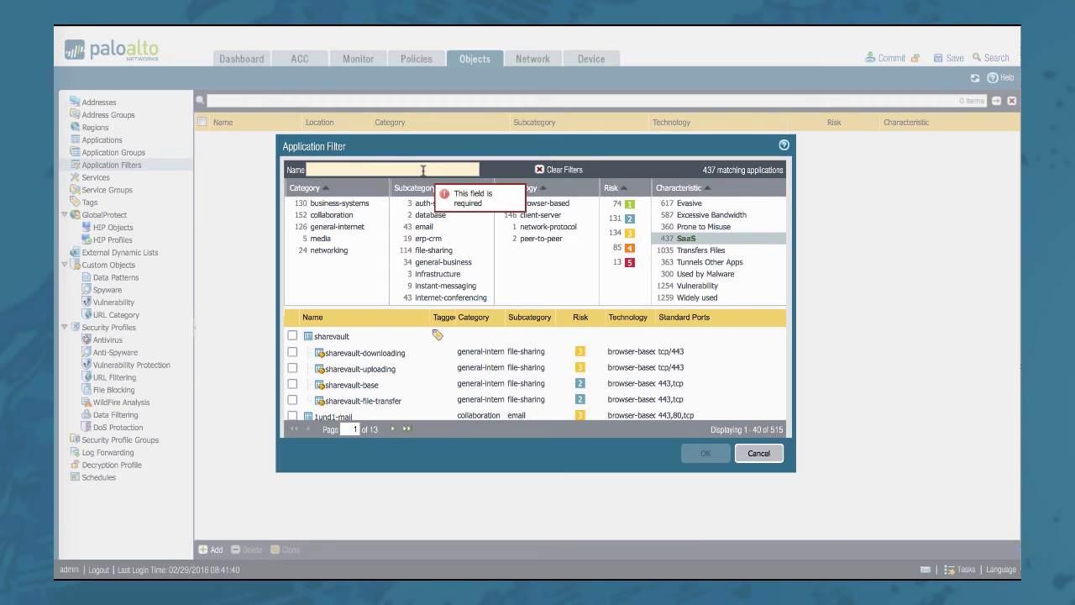
pyautogui.write('SaaS')
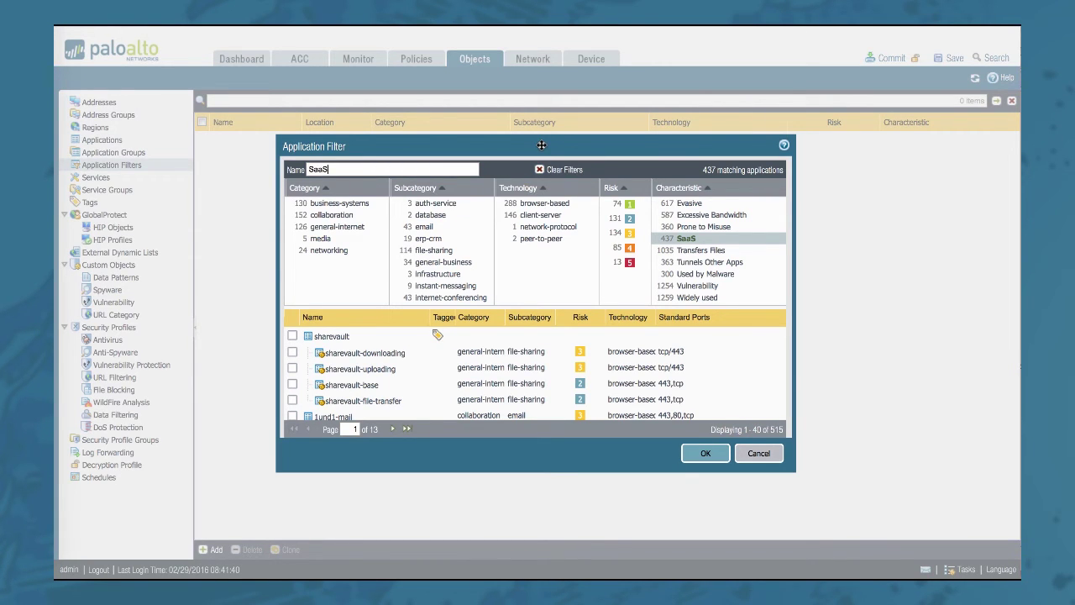
pyautogui.click(700, 460)
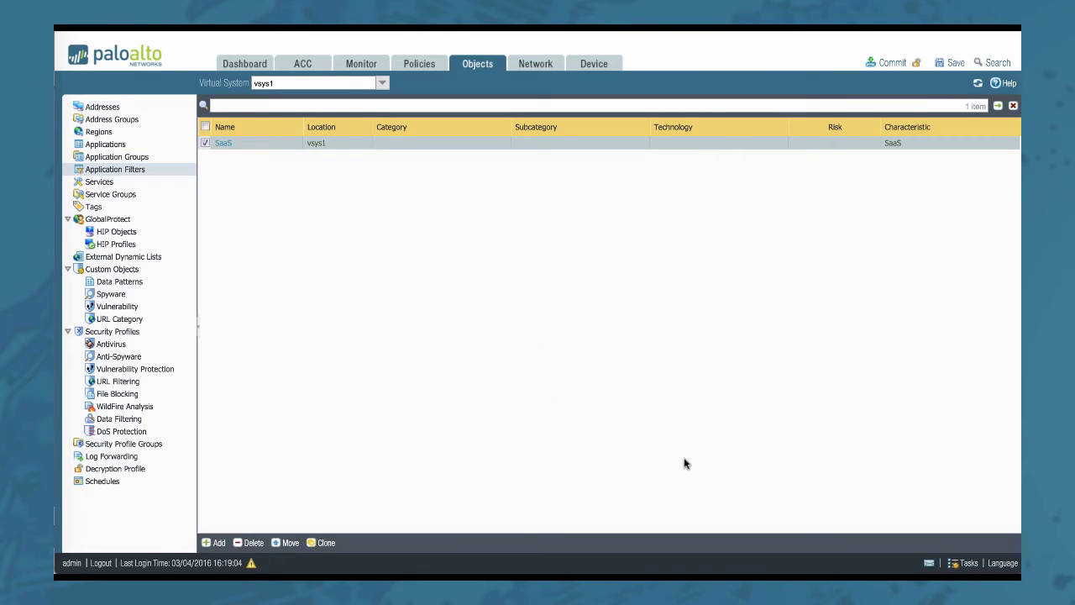
pyautogui.click(361, 66)
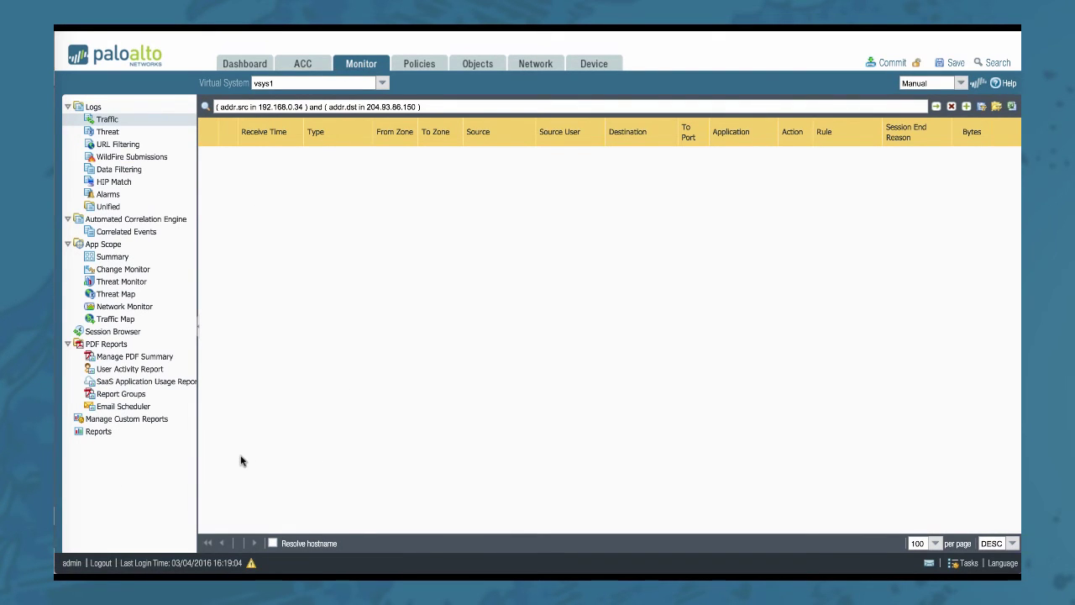
# Create a SaaS Application Usage Report named SaaS for the Last 30 Days and run it now.
pyautogui.click(124, 382)
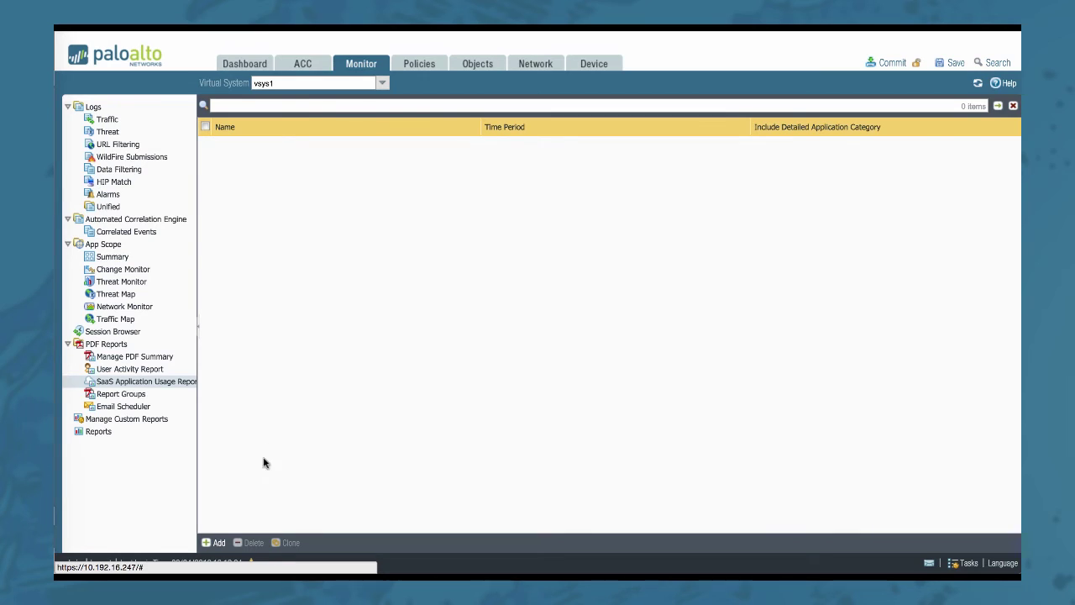
pyautogui.click(214, 543)
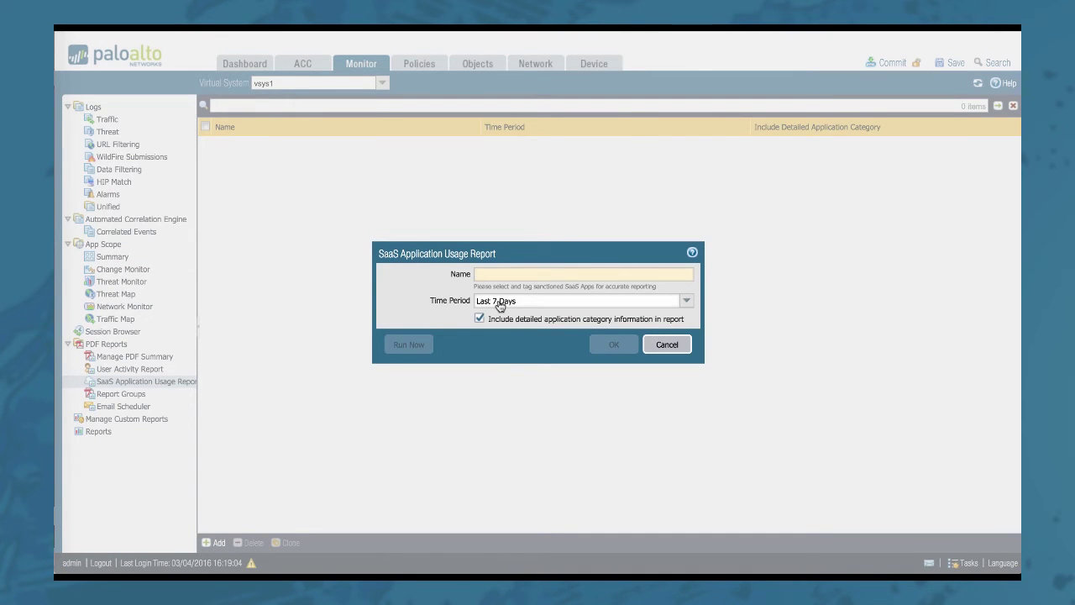
pyautogui.write('SaaS')
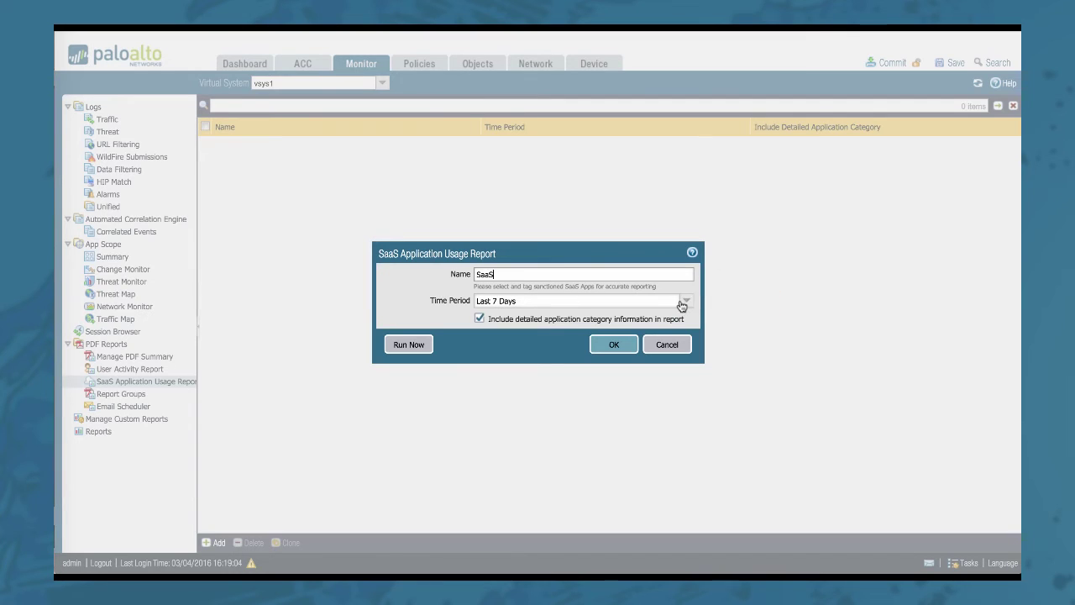
pyautogui.click(686, 301)
pyautogui.click(493, 329)
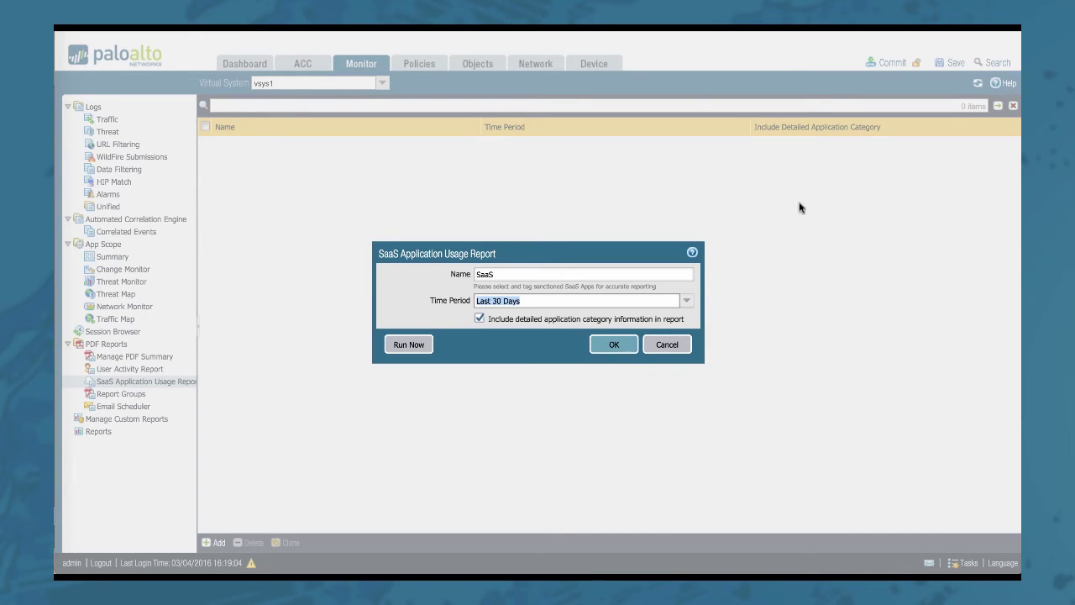
pyautogui.click(408, 344)
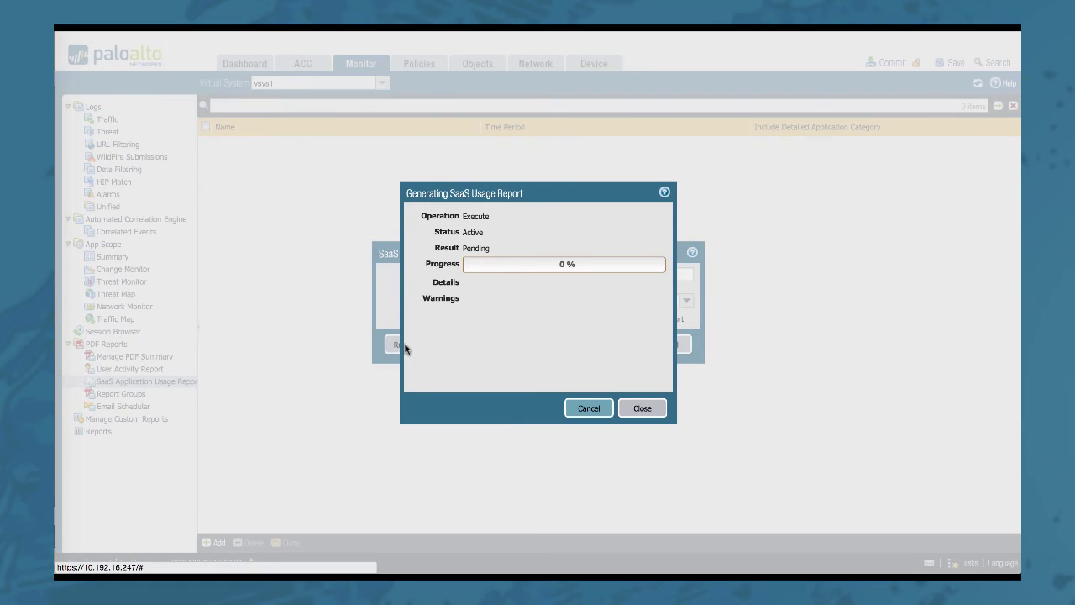